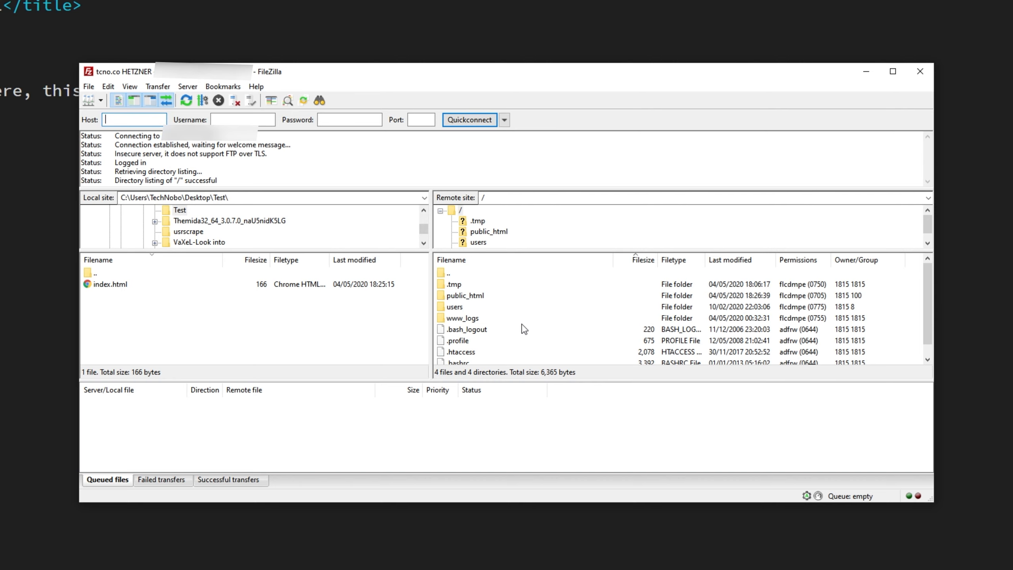
Open the /public_html/test2 folder on the remote server and copy its path
double_click(492, 296)
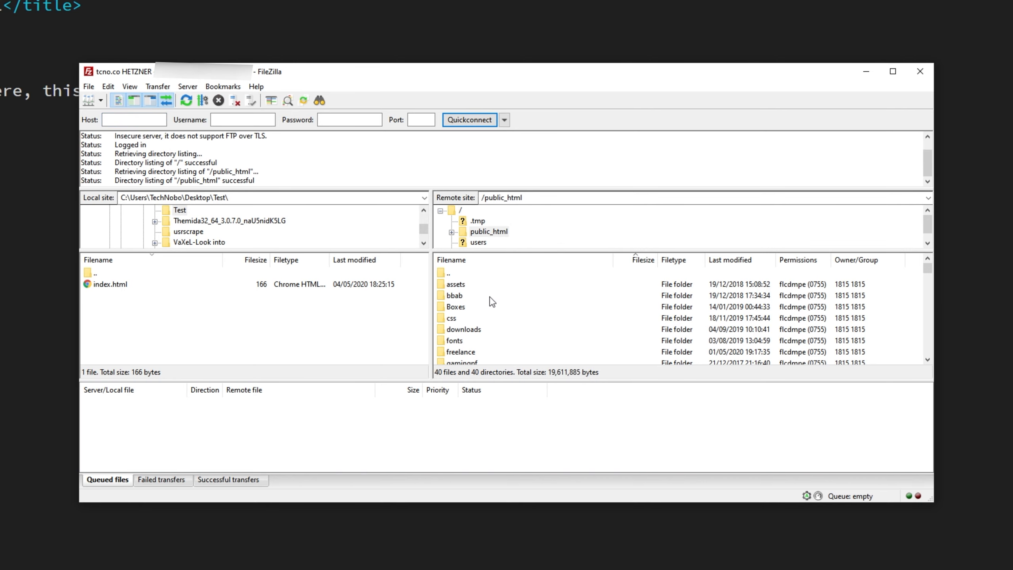
left_click(490, 296)
type("test")
scroll(464, 357, "down", 1)
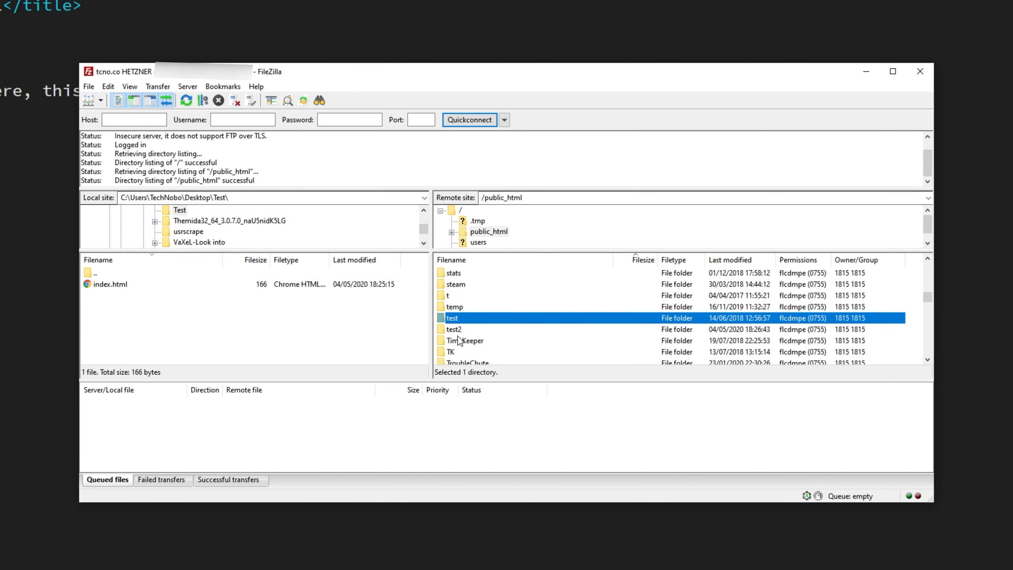
double_click(459, 330)
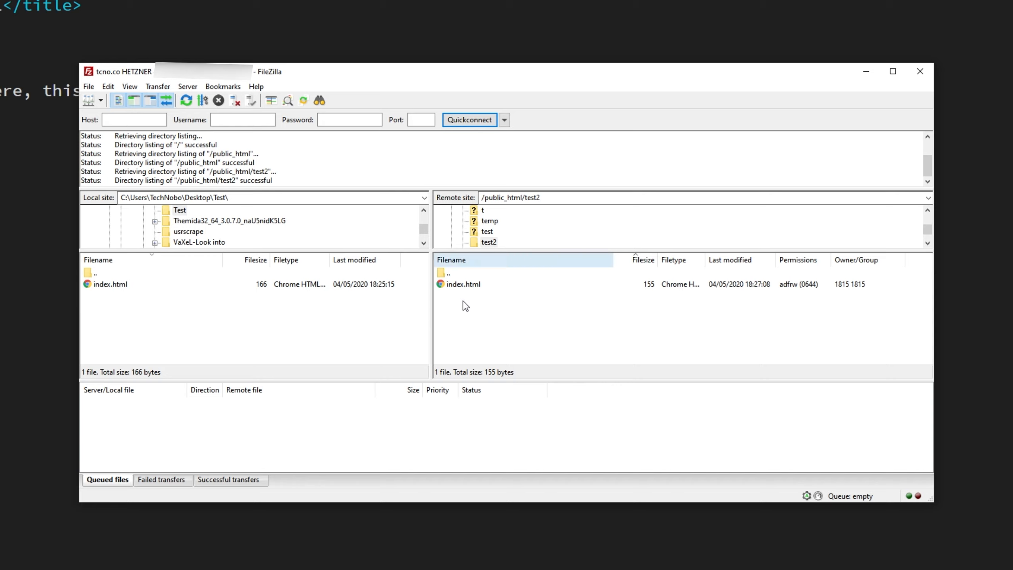
left_click(572, 194)
key("ctrl+c")
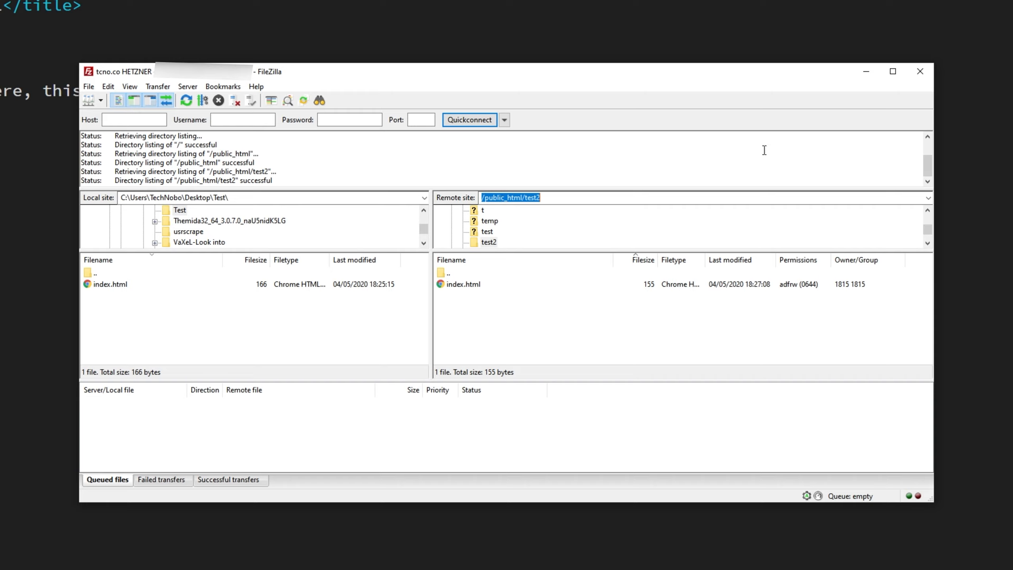
Switch to Dreamweaver and set the server's root directory to public_html/test2, without a leading slash
key("alt+Tab")
key("ctrl+v")
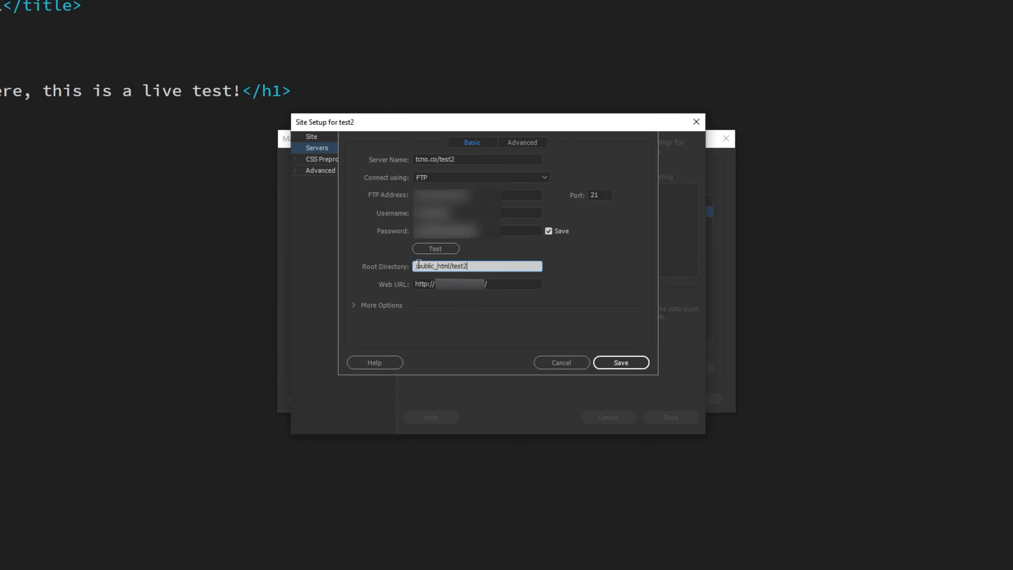
left_click(417, 265)
key("BackSpace")
left_click(507, 310)
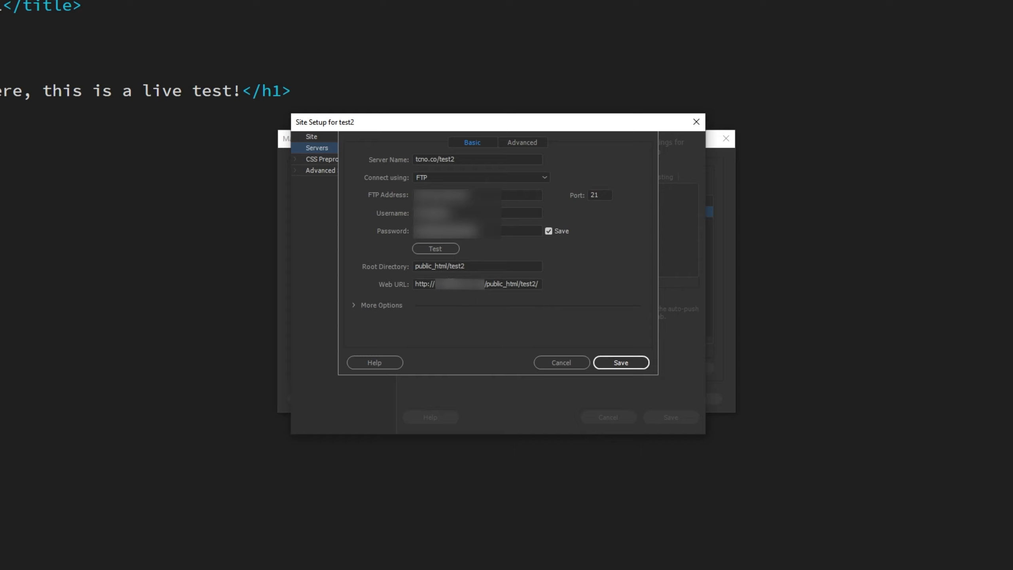
left_click_drag(451, 283, 549, 283)
left_click(491, 283)
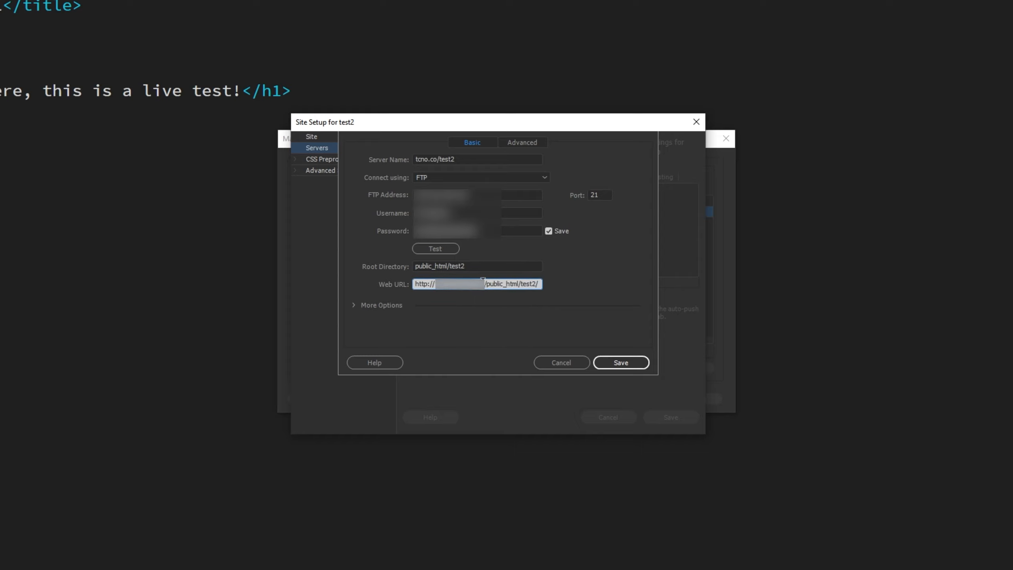
mouse_move(484, 283)
left_mouse_down()
mouse_move(434, 283)
mouse_move(486, 285)
left_mouse_up()
left_click(437, 283)
type("tcno.co")
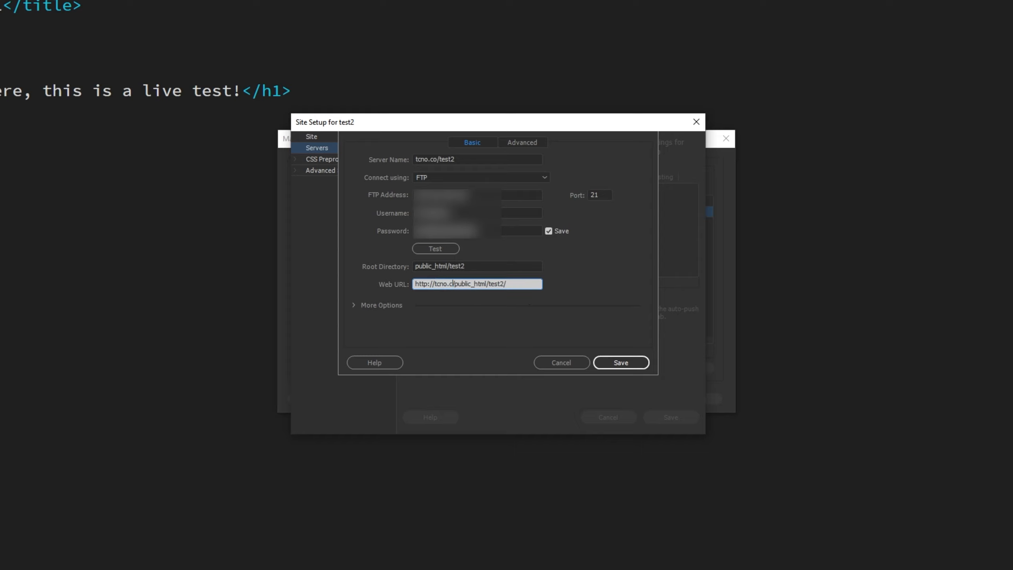
key("Delete")
key("Delete")
key("Delete")
key("Delete")
key("Delete")
key("Delete")
key("Delete")
key("Delete")
key("Delete")
key("Delete")
key("Delete")
key("Delete")
key("Delete")
type("/")
Review the root directory and the additional FTP options, then save the server definition
left_click_drag(483, 267, 336, 259)
left_click(474, 268)
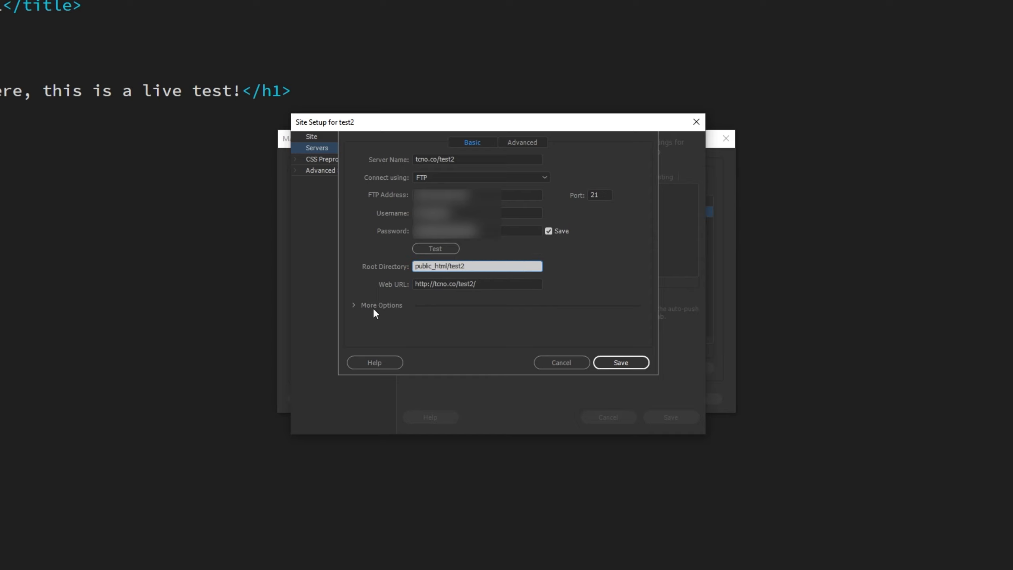
left_click(355, 305)
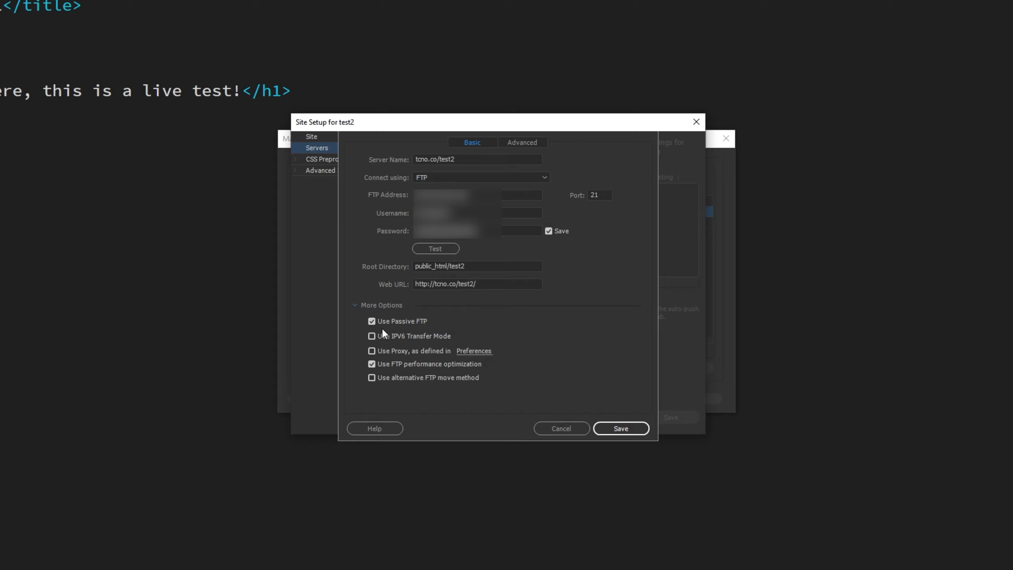
left_click(355, 305)
left_click(624, 363)
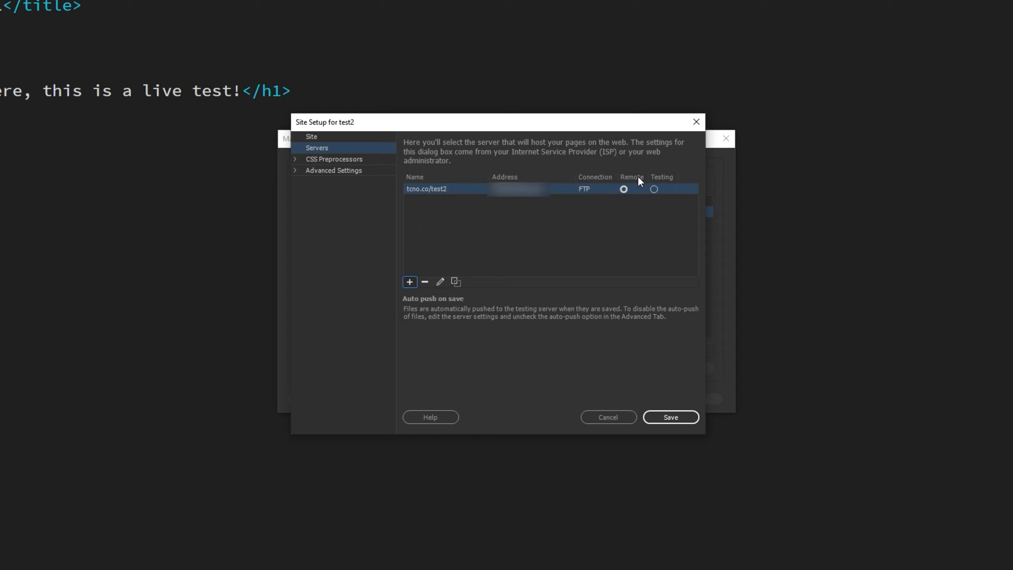
Save the test2 site setup with tcno.co/test2 as the remote server and close the site manager
left_click(654, 189)
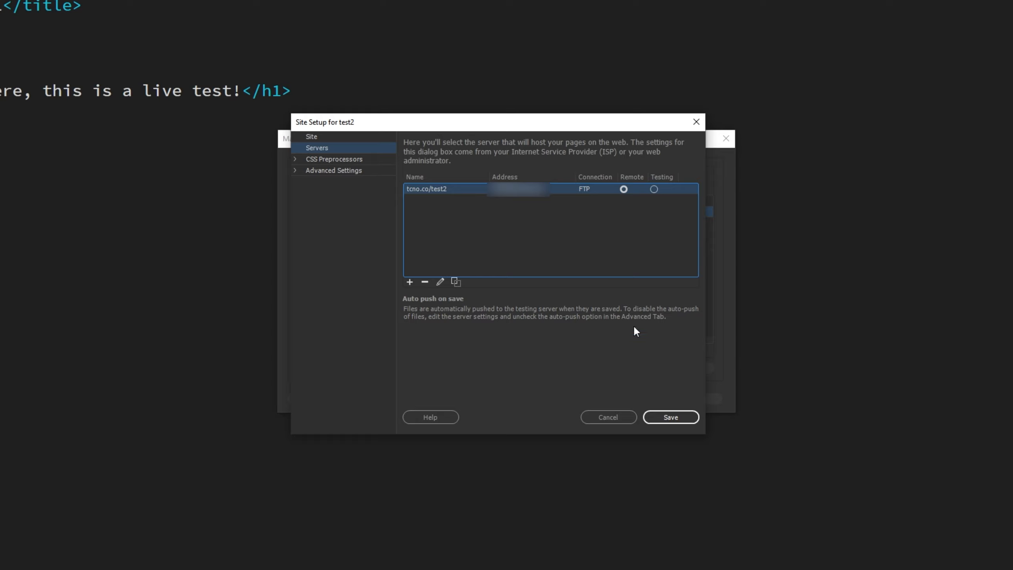
left_click(664, 415)
left_click(574, 304)
left_click(694, 398)
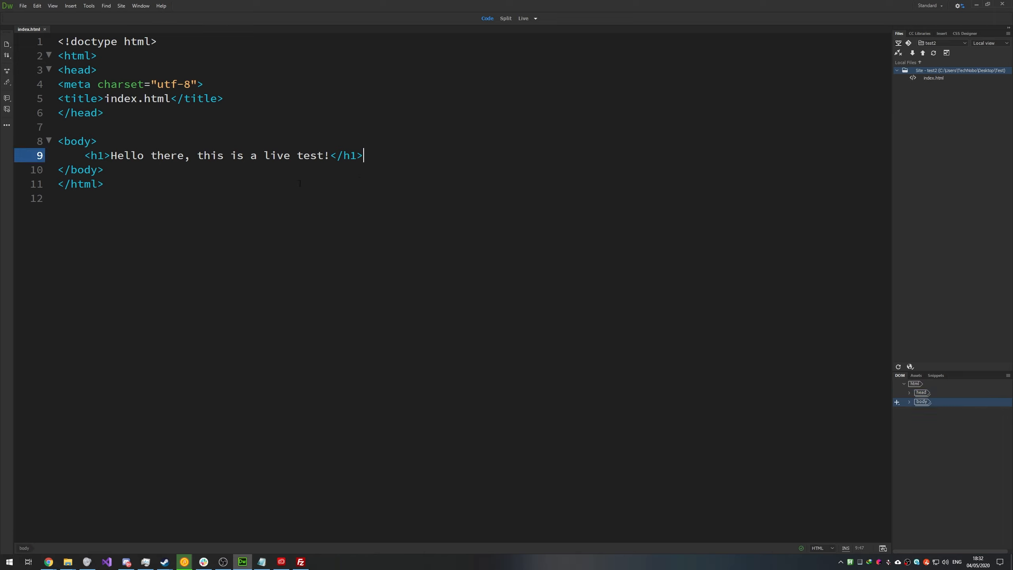
Add an h2 line reading "This was edited!" below the h1 in index.html and save the file
key("ctrl+d")
left_click_drag(111, 170, 327, 170)
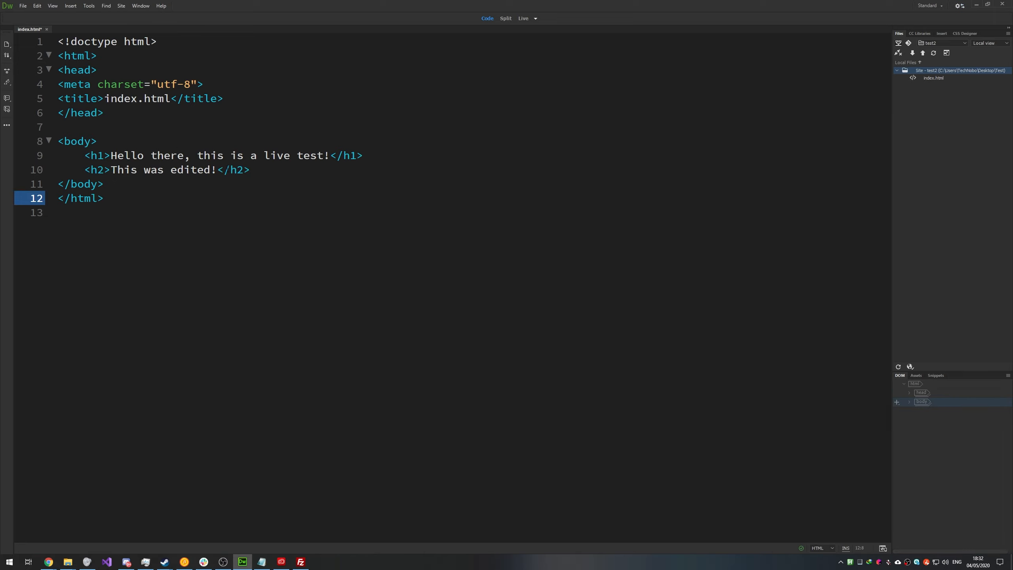
key("ctrl+s")
Reload the live tcno.co/test2 page in Chrome to check for the edit, then return to Dreamweaver
left_click(49, 562)
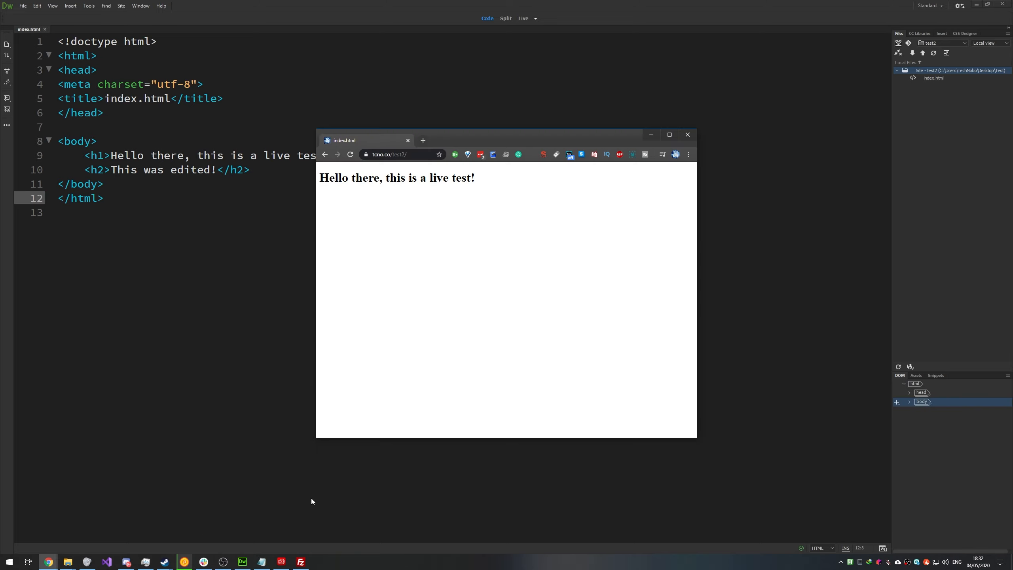
key("F5")
left_click(938, 186)
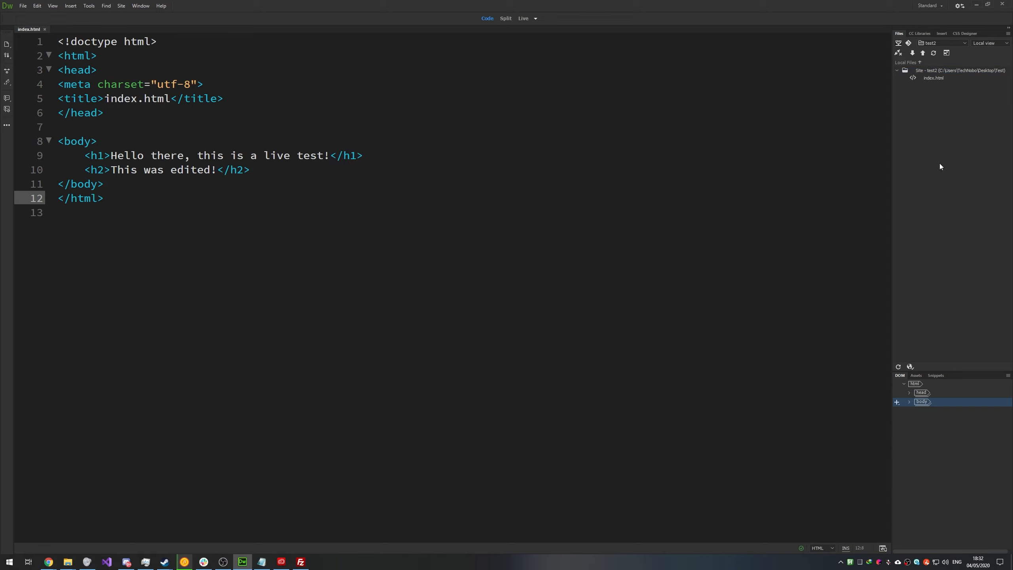
Show the remote server's files and open its index.html, including dependent files and overwriting the local copy
left_click(988, 42)
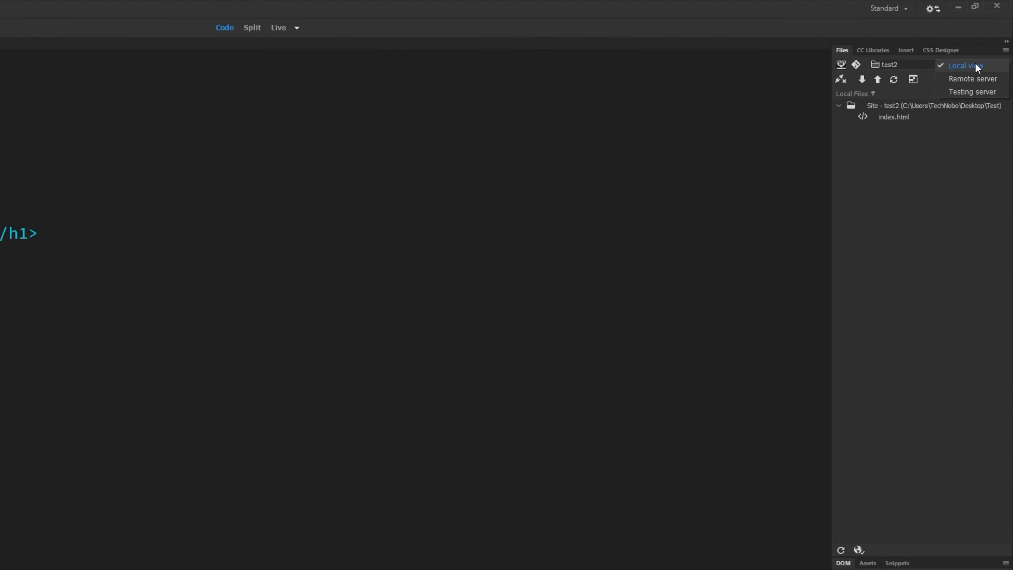
left_click(970, 79)
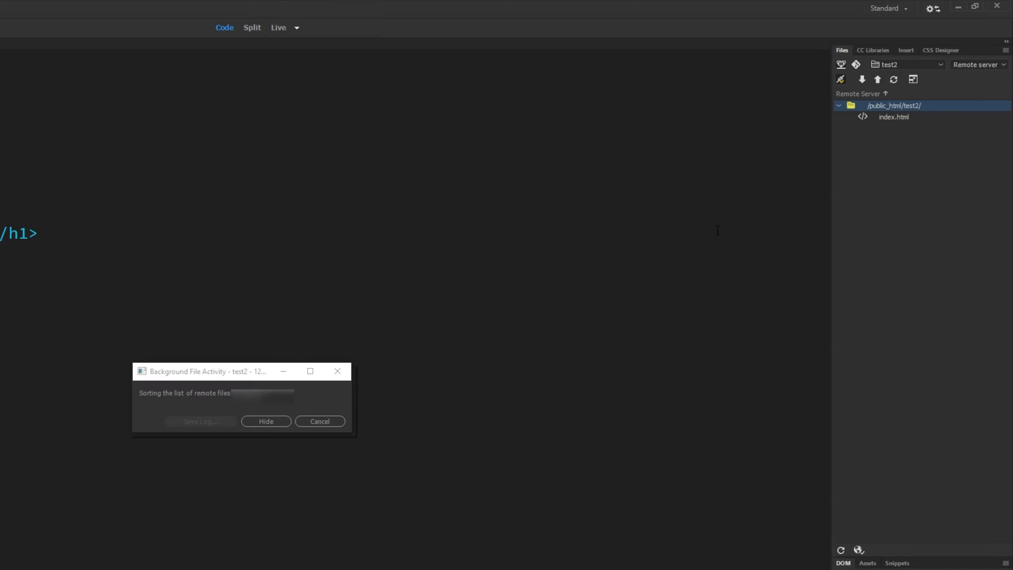
double_click(908, 116)
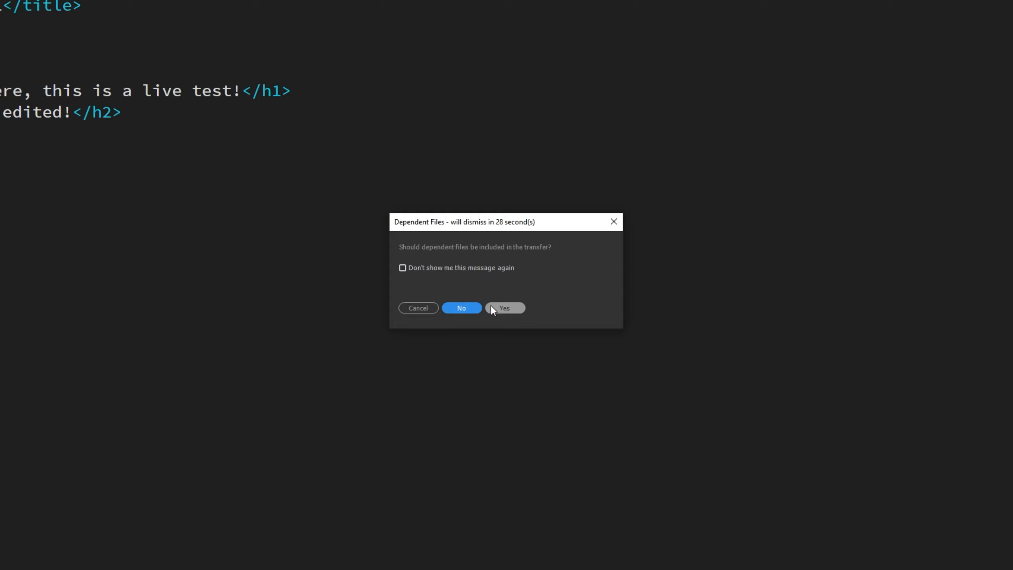
left_click(503, 307)
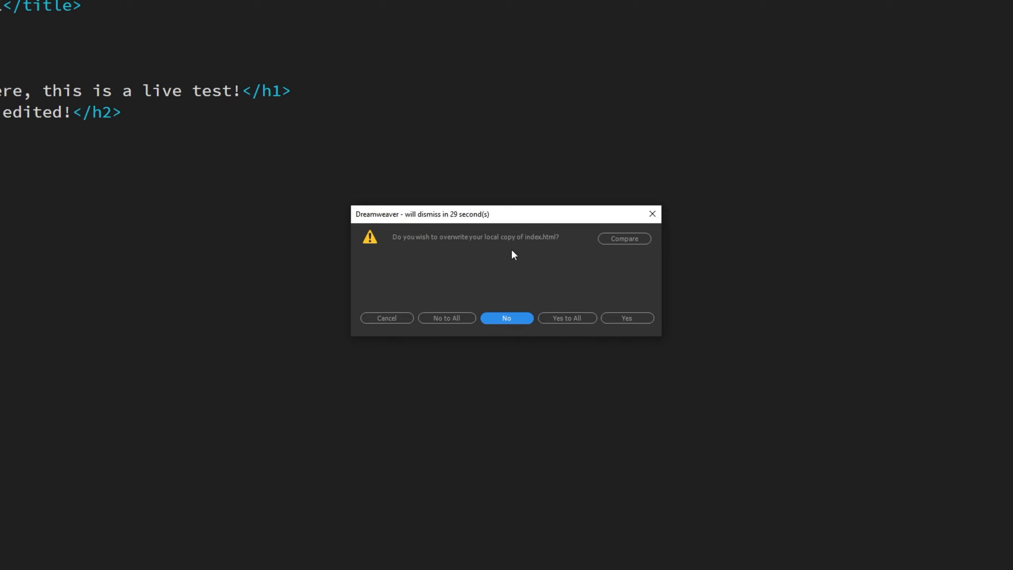
left_click(569, 318)
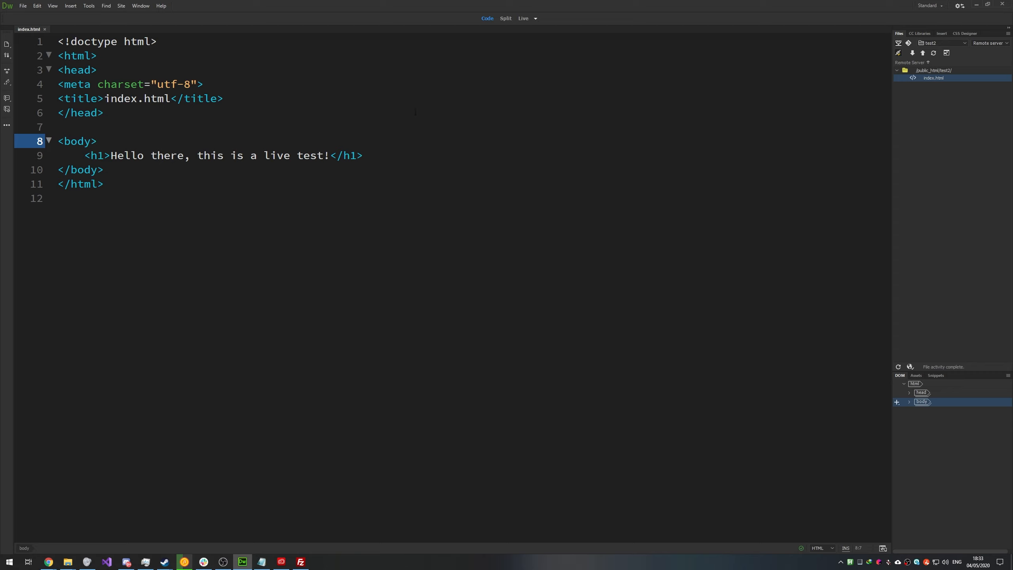
Undo the overwrite of index.html to restore the h2 line and bring up the live page in Chrome
left_click(362, 216)
key("ctrl+z")
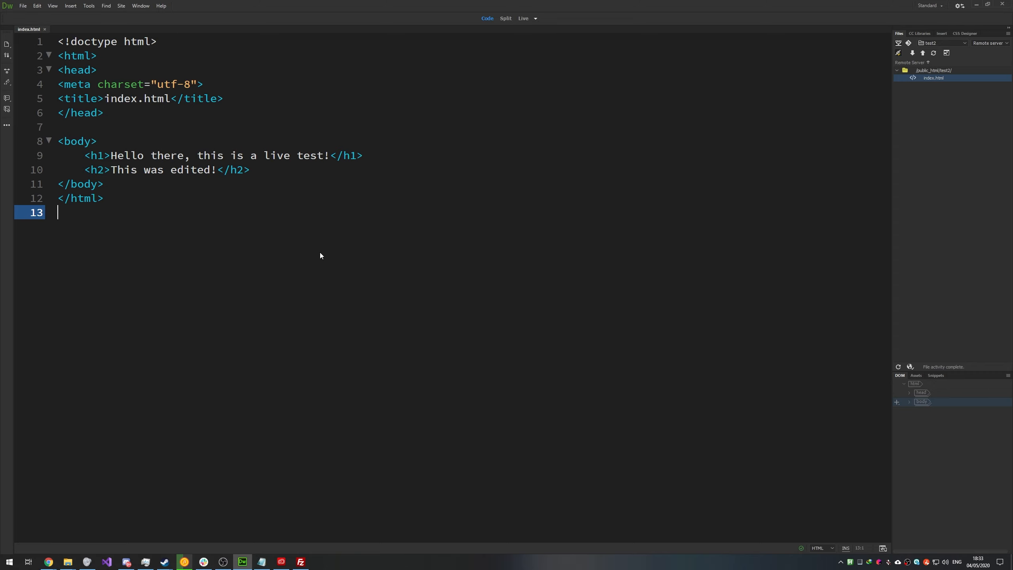
left_click(49, 562)
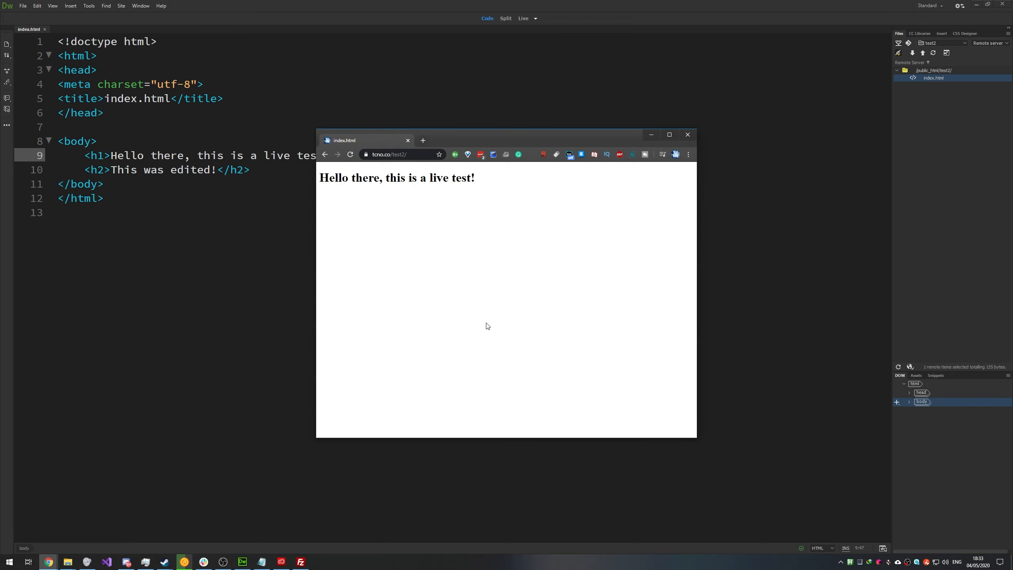
Return to Dreamweaver and open the advanced settings of the test2 site's tcno.co/test2 server
left_click(960, 41)
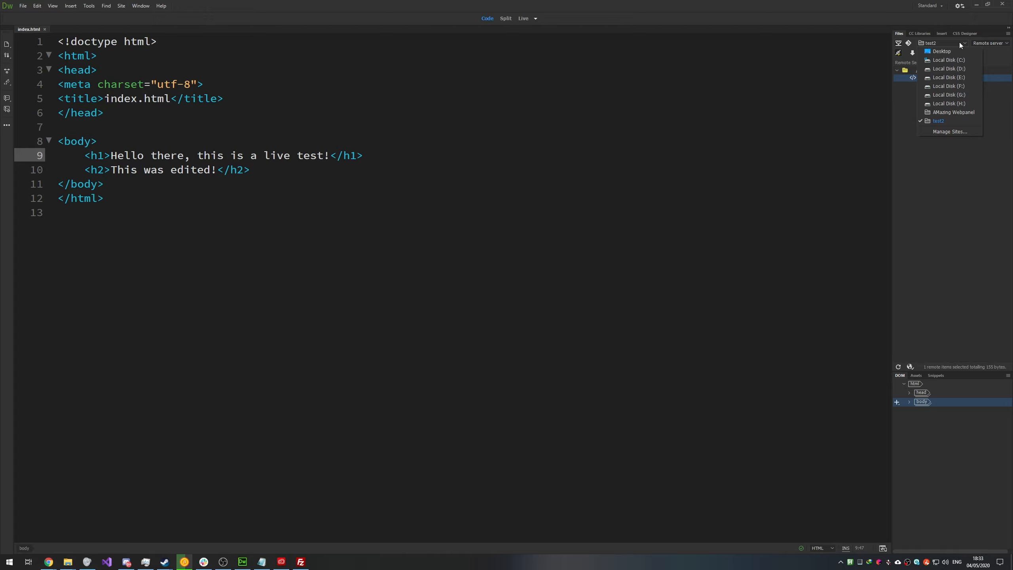
left_click(948, 133)
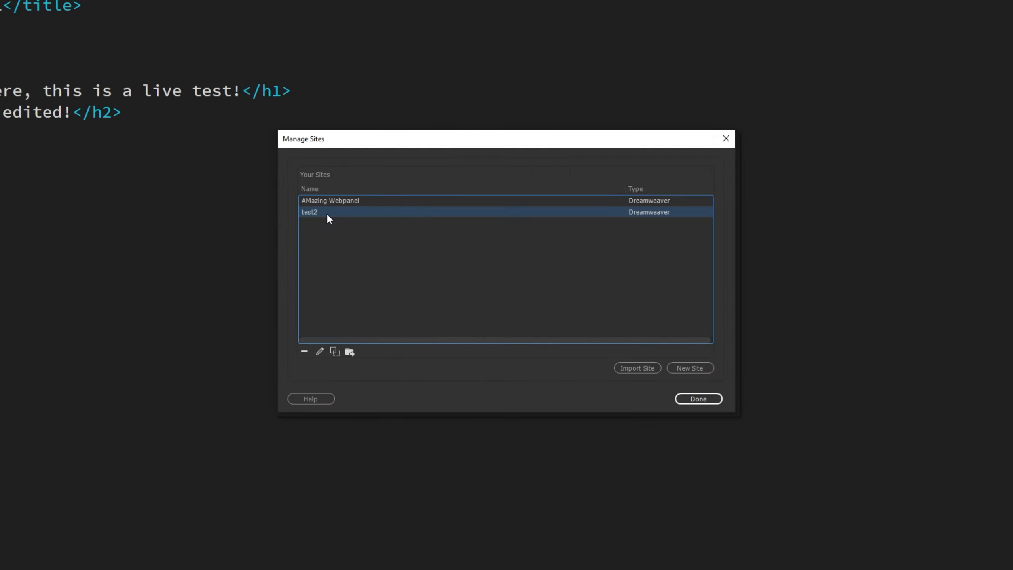
double_click(74, 357)
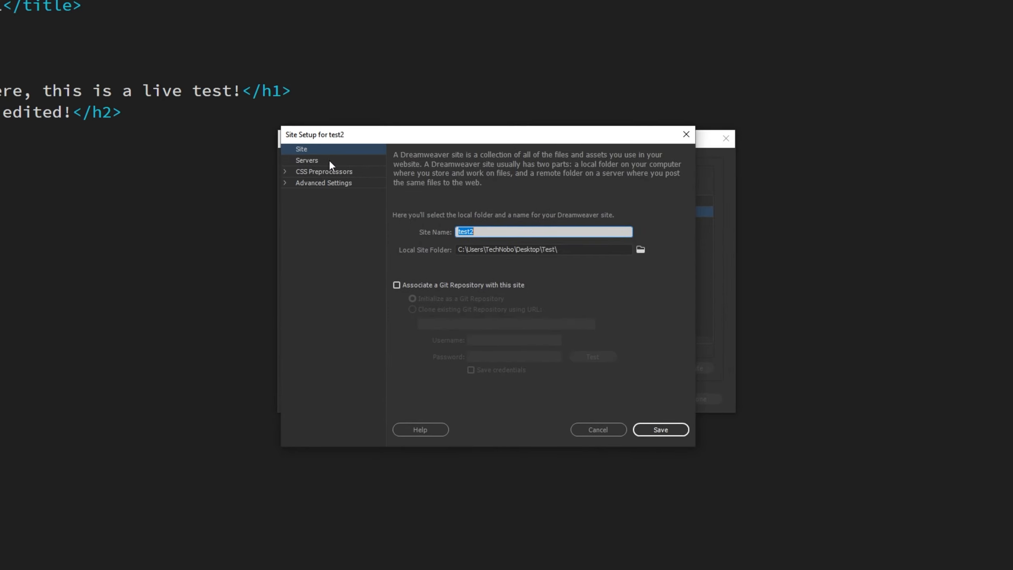
left_click(327, 162)
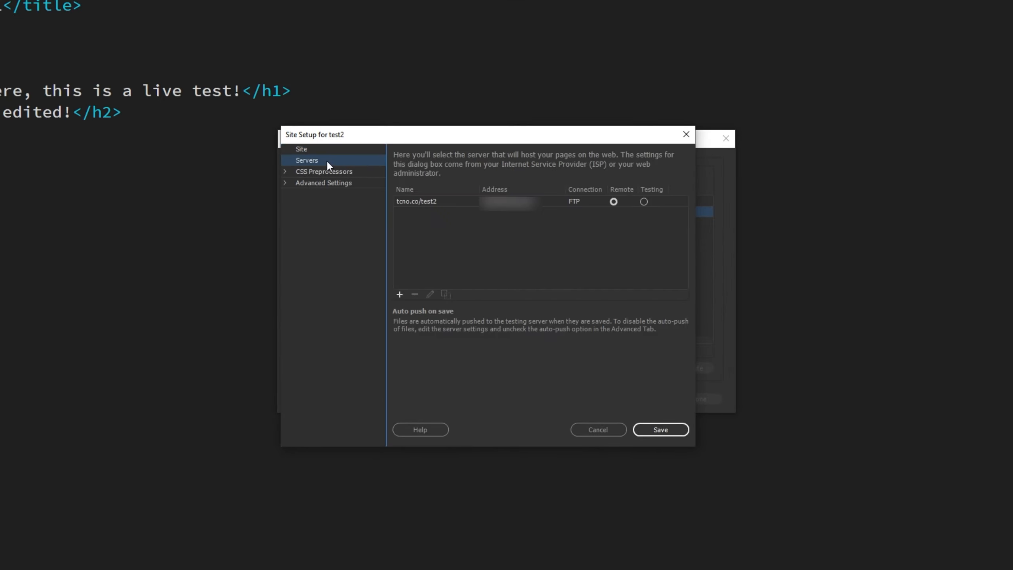
double_click(393, 203)
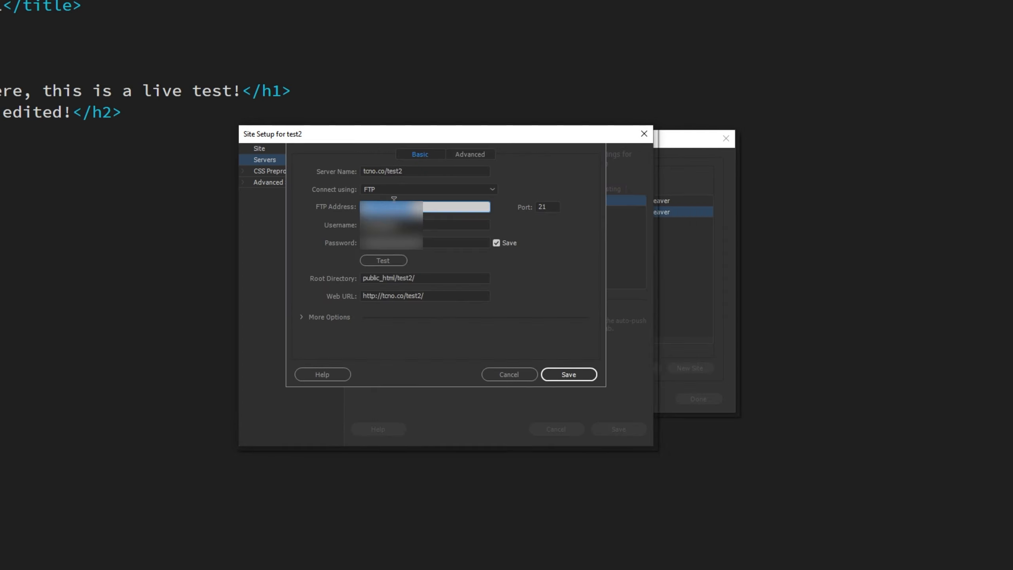
left_click(470, 155)
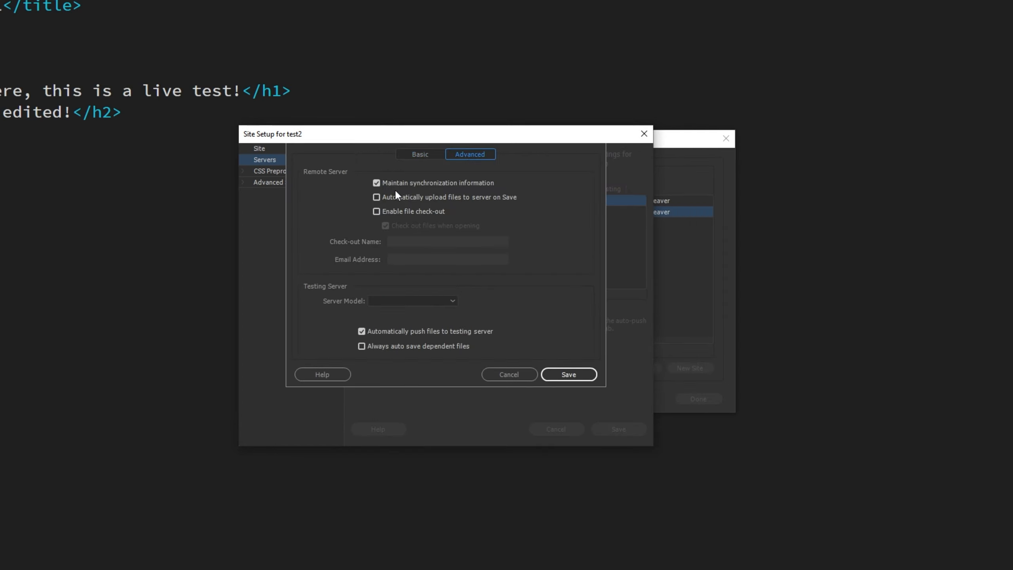
Enable automatic upload of files to the server on save, then save the server and site settings
left_click(480, 196)
left_click(568, 375)
left_click(619, 429)
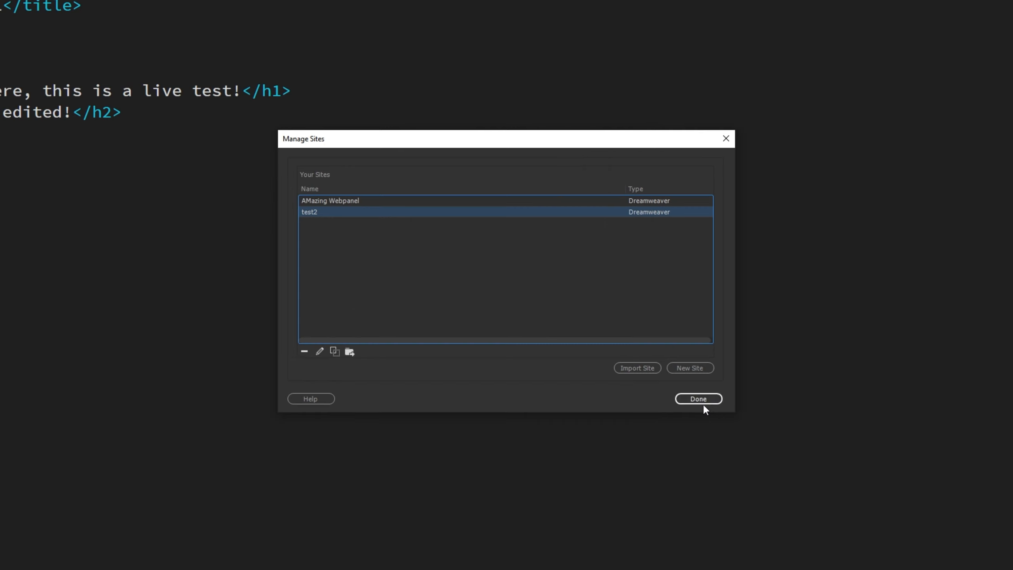
left_click(698, 399)
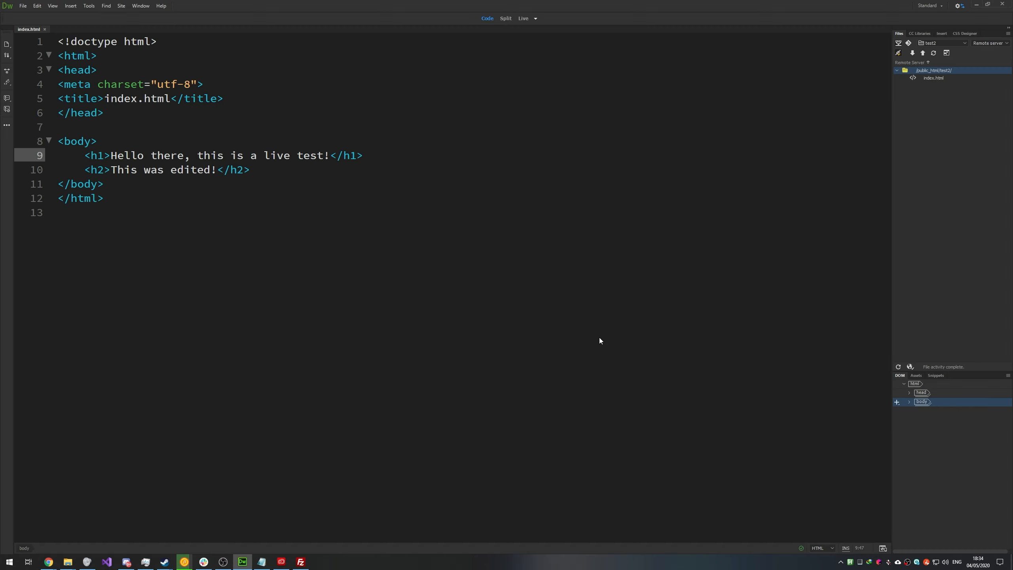
Add an empty line at the end of index.html and save the file
left_click(598, 340)
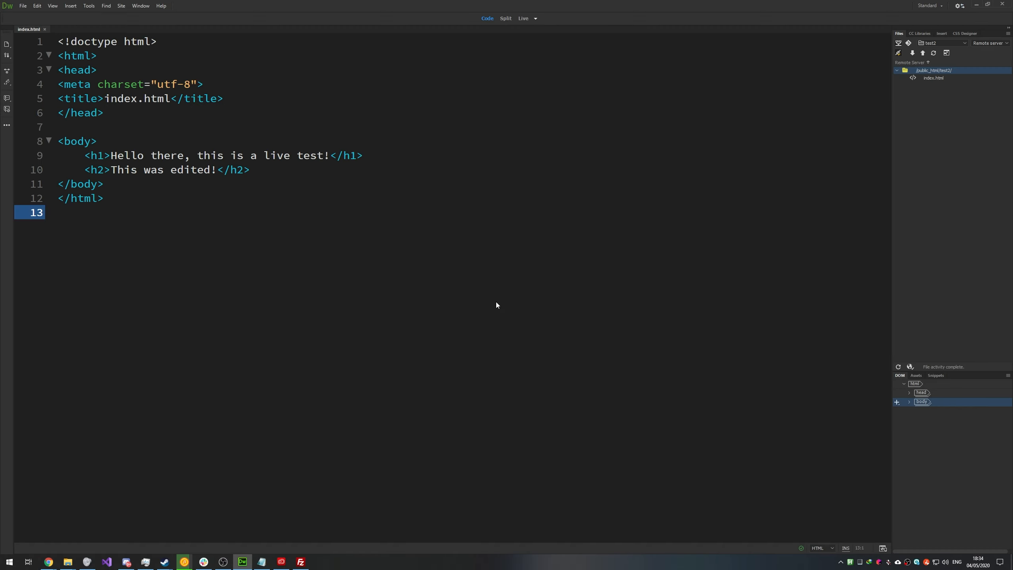
type("<")
key("Escape")
key("BackSpace")
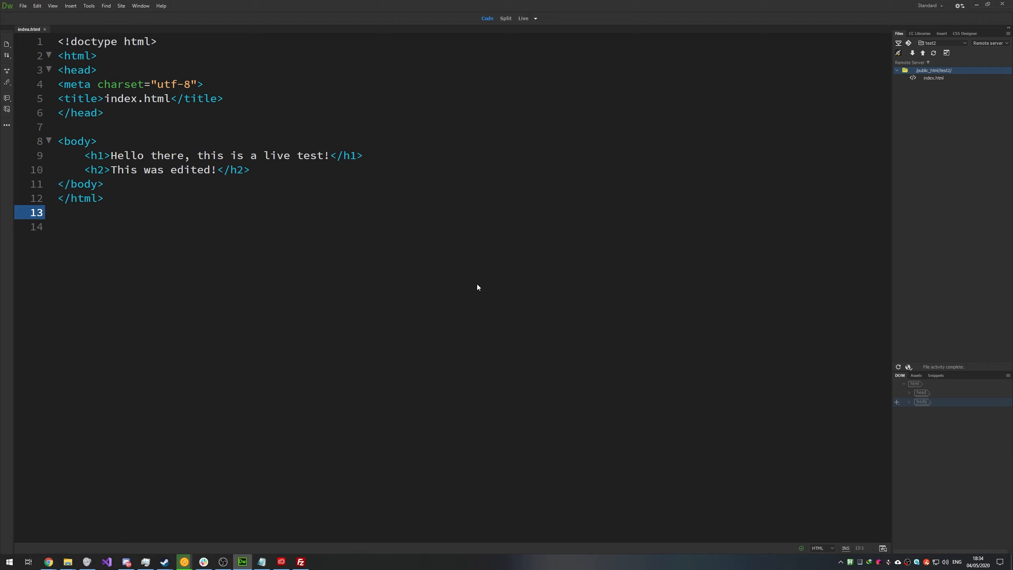
Reload the live page in Chrome and check the "This was edited!" heading
key("alt+Tab")
key("F5")
left_click_drag(391, 205, 321, 199)
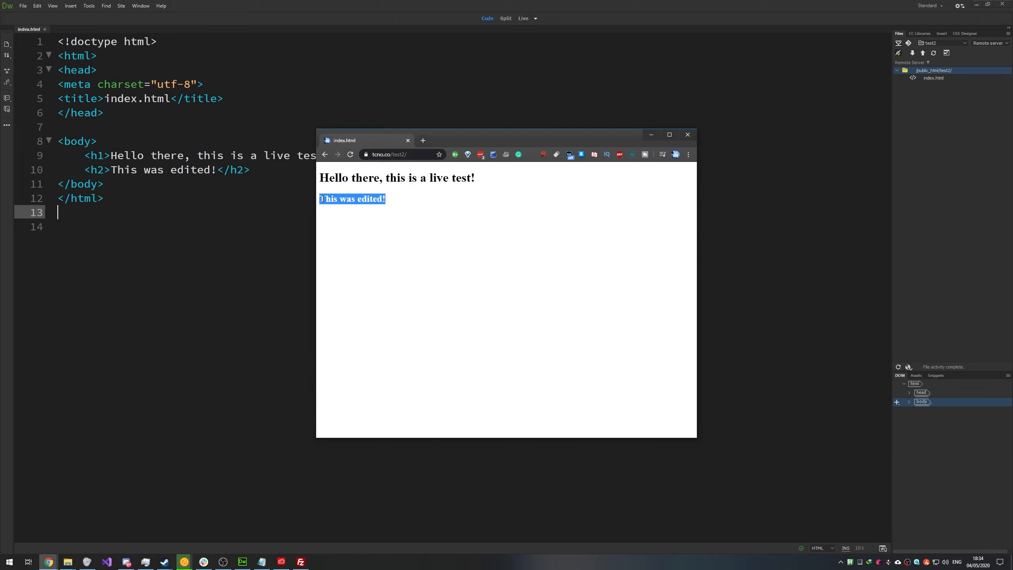
left_click(391, 294)
Duplicate the "This was edited!" h2 line in index.html, change the copy's text to "Test 123" and save the file
left_click(255, 169)
key("ctrl+d")
left_click_drag(216, 184, 114, 185)
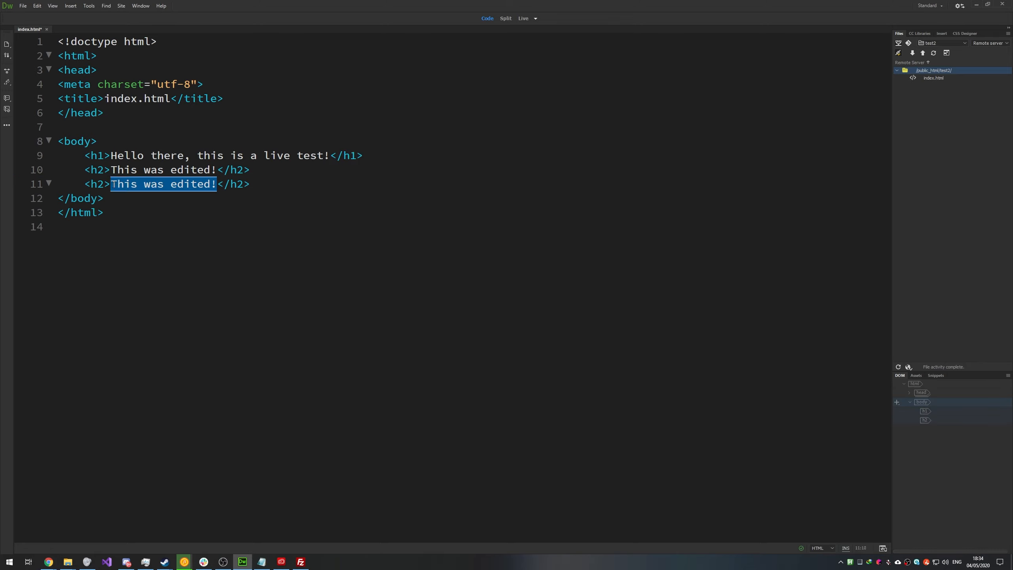
type("Test 123")
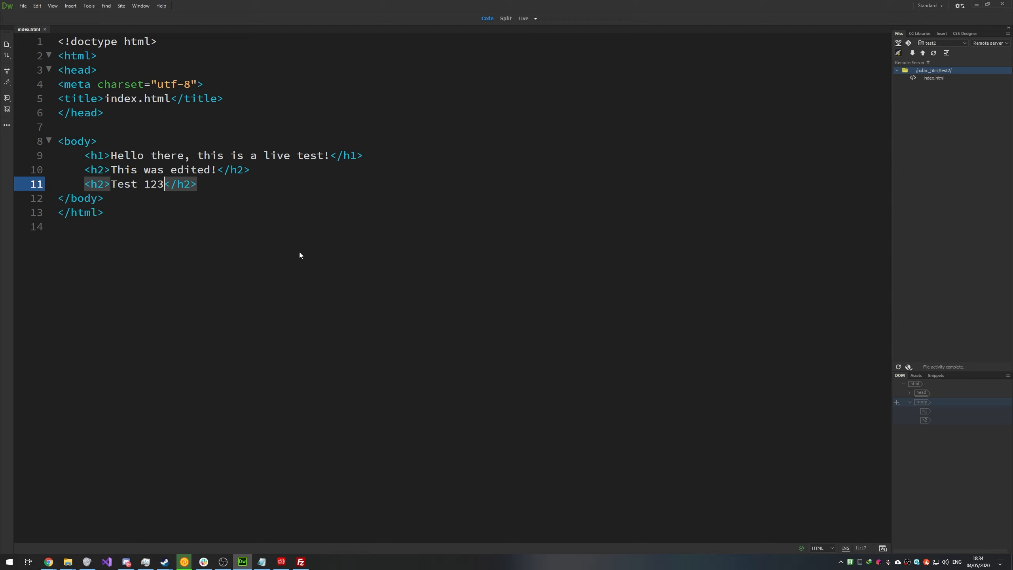
Switch to Chrome and reload the live tcno.co/test2 page to check the "Test 123" heading
key("alt+Tab")
key("F5")
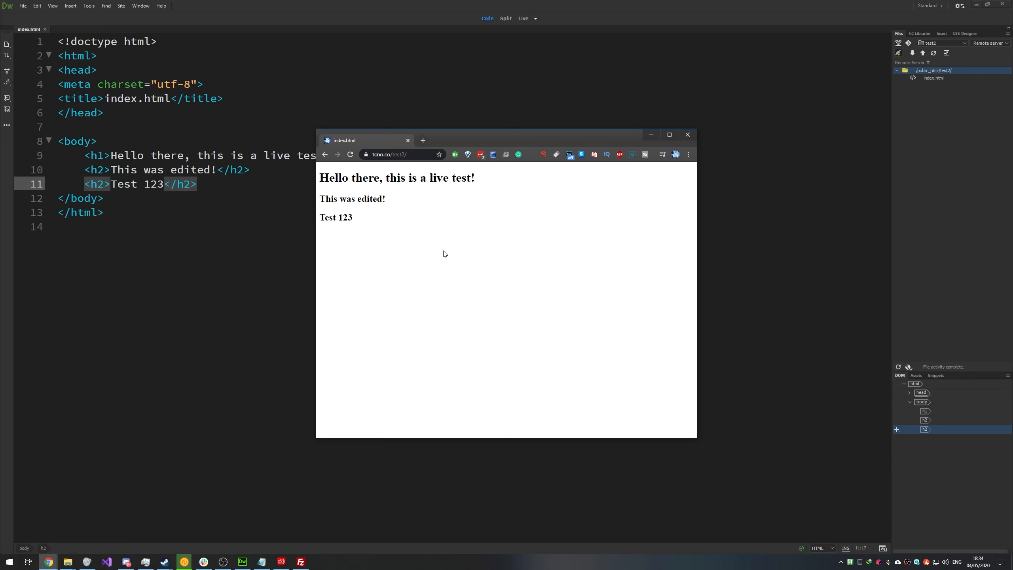
Switch to FileZilla and refresh the remote /public_html/test2 and local Test folder listings to compare index.html
left_click(301, 562)
right_click(511, 308)
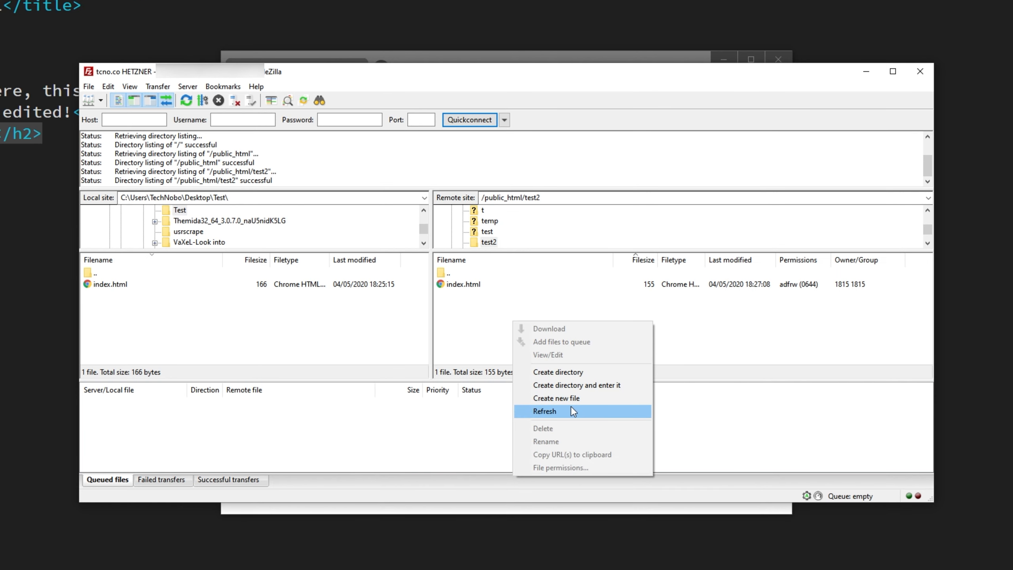
left_click(570, 411)
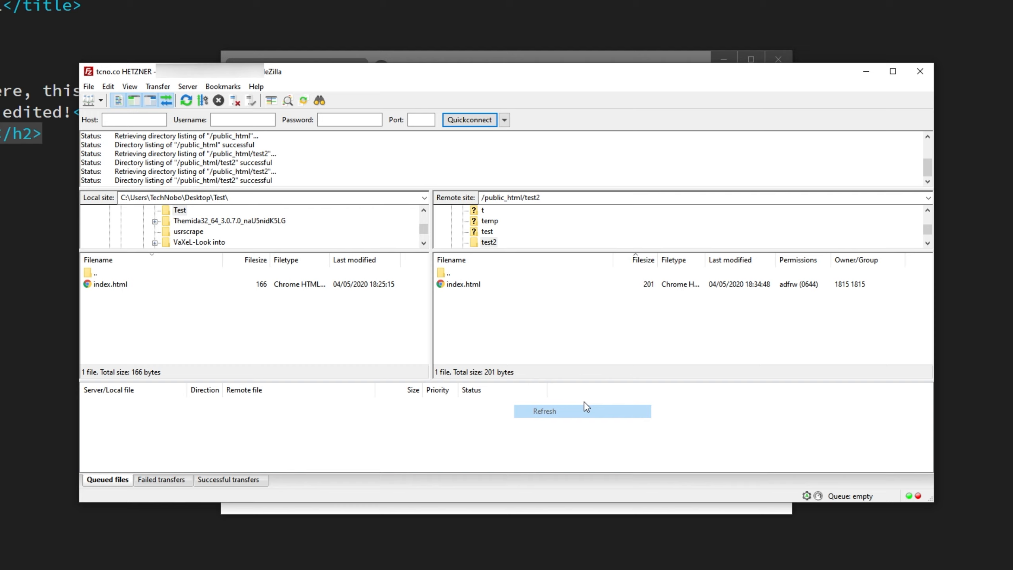
left_click(472, 284)
right_click(294, 316)
left_click(323, 408)
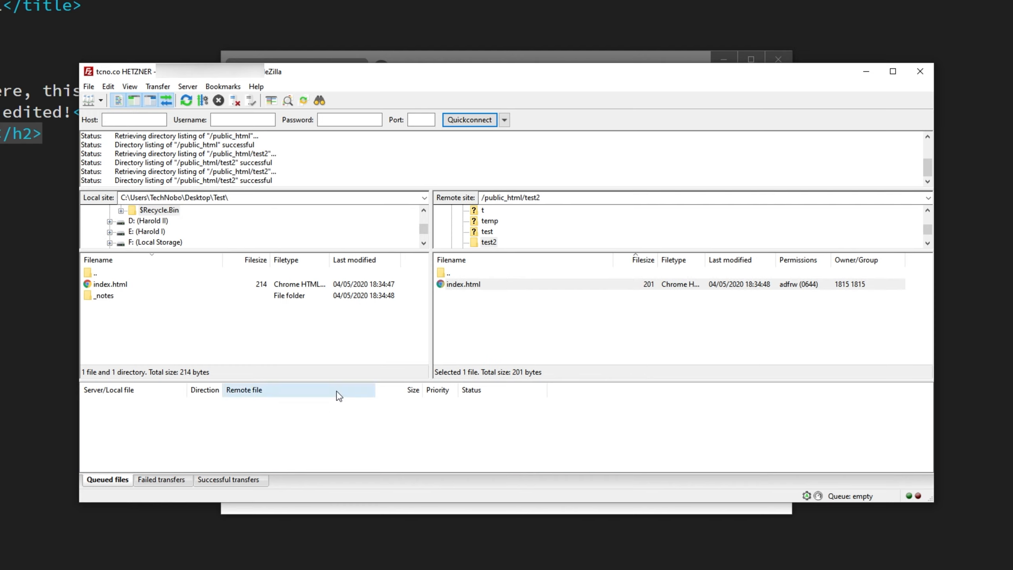
Open the local Test folder in File Explorer from FileZilla, look inside the _notes folder and return to Test
left_click(111, 296)
right_click(153, 337)
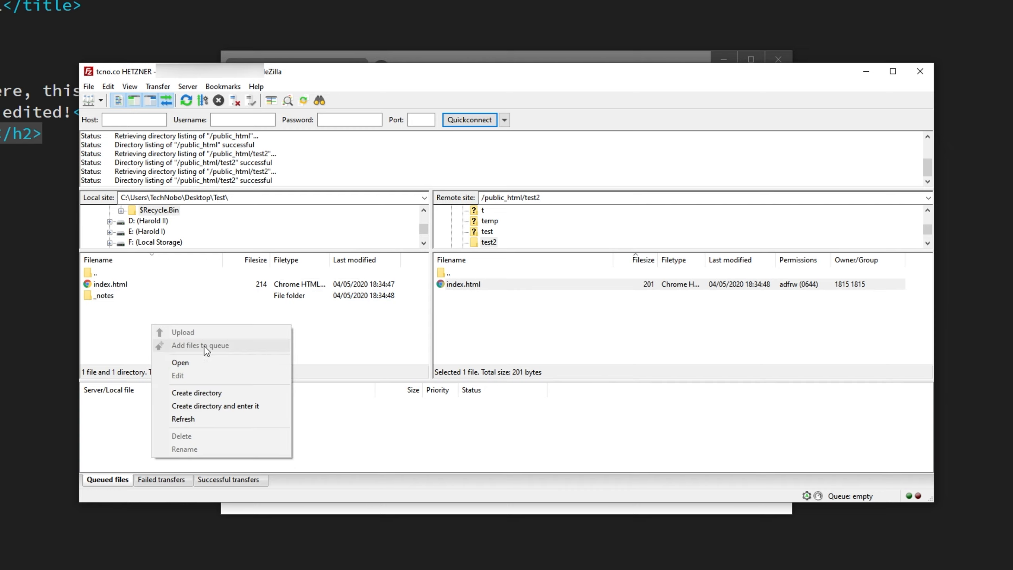
left_click(202, 360)
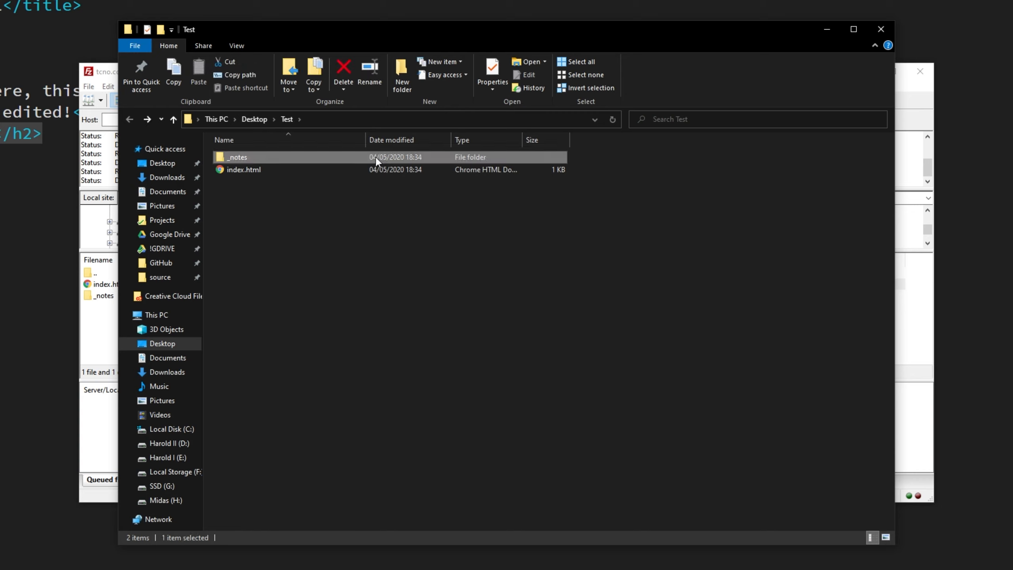
double_click(375, 157)
key("alt+Left")
Open the local index.html in Notepad++ to examine its code, then close the editor and minimize File Explorer
left_click(351, 165)
right_click(352, 165)
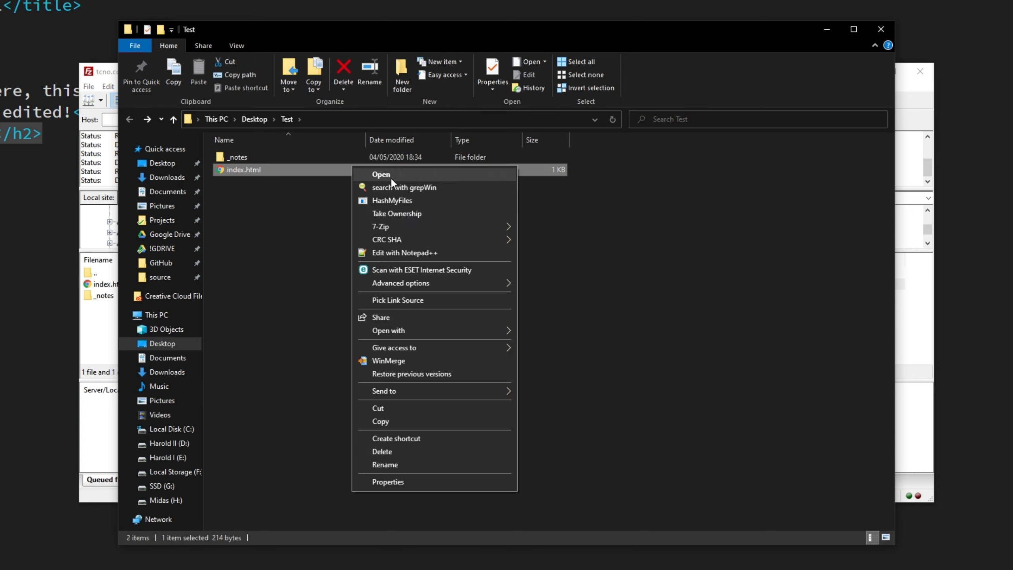
left_click(397, 254)
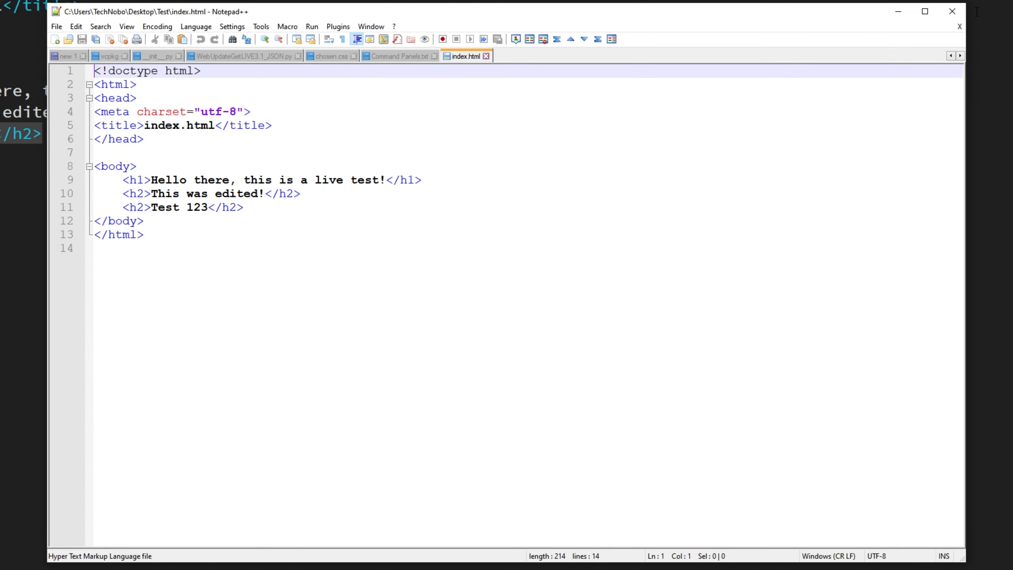
left_click(952, 11)
left_click(687, 191)
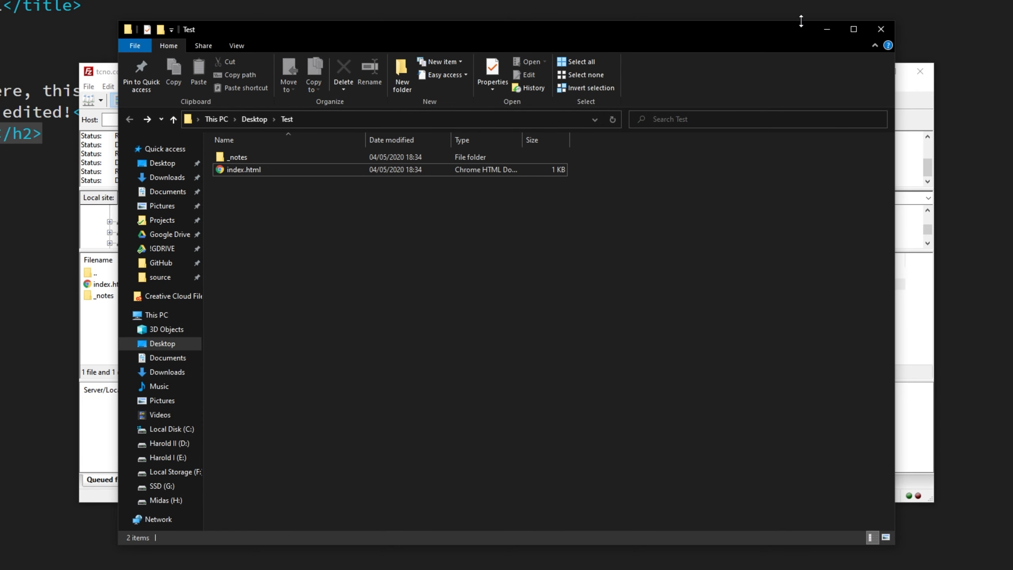
left_click(826, 29)
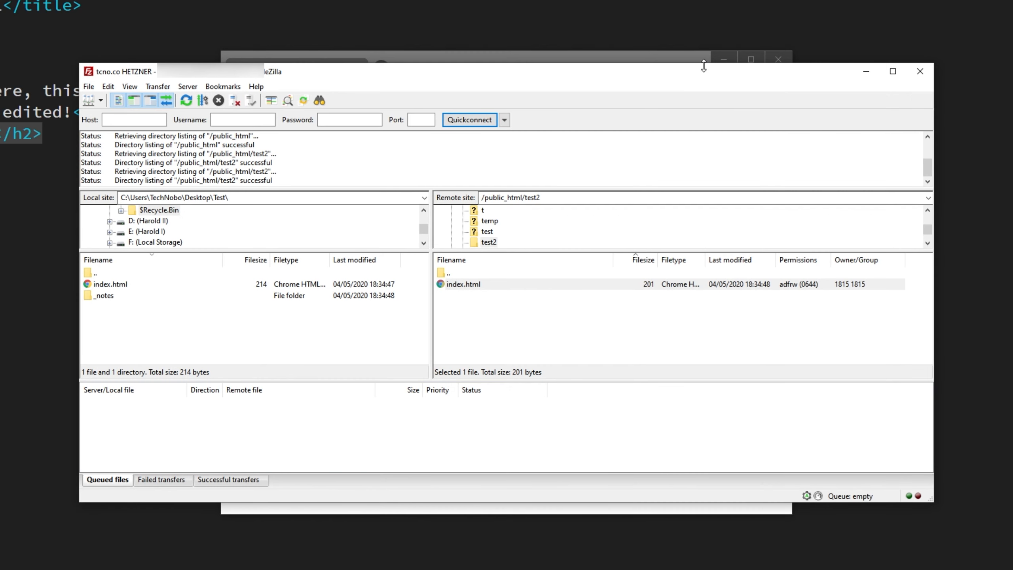
Return to Chrome, reload the live page and highlight all its content, then clear the selection
key("alt+Tab")
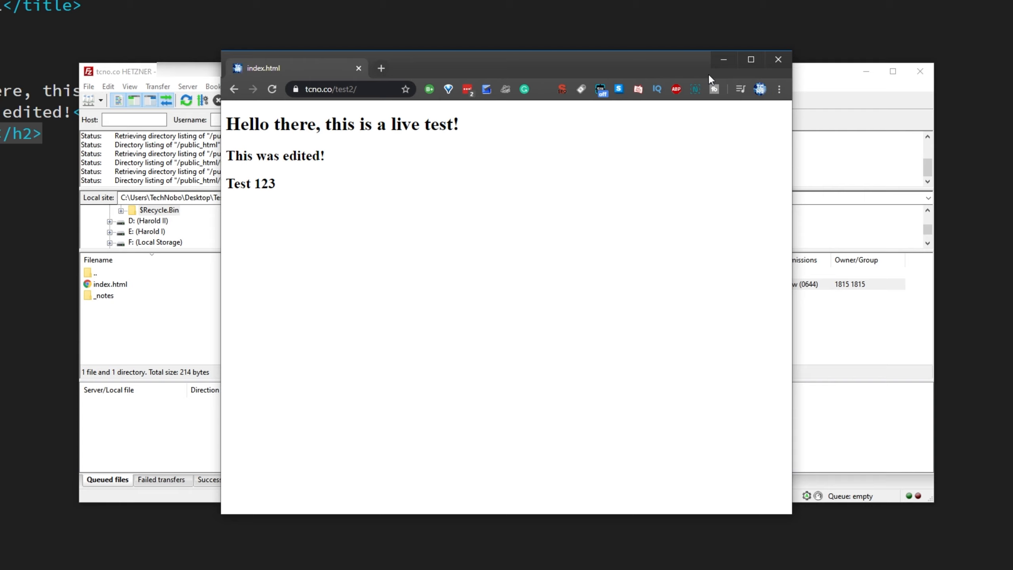
key("F5")
key("ctrl+a")
left_click(370, 160)
Minimize the browser window and close FileZilla to return to Dreamweaver
left_click(732, 62)
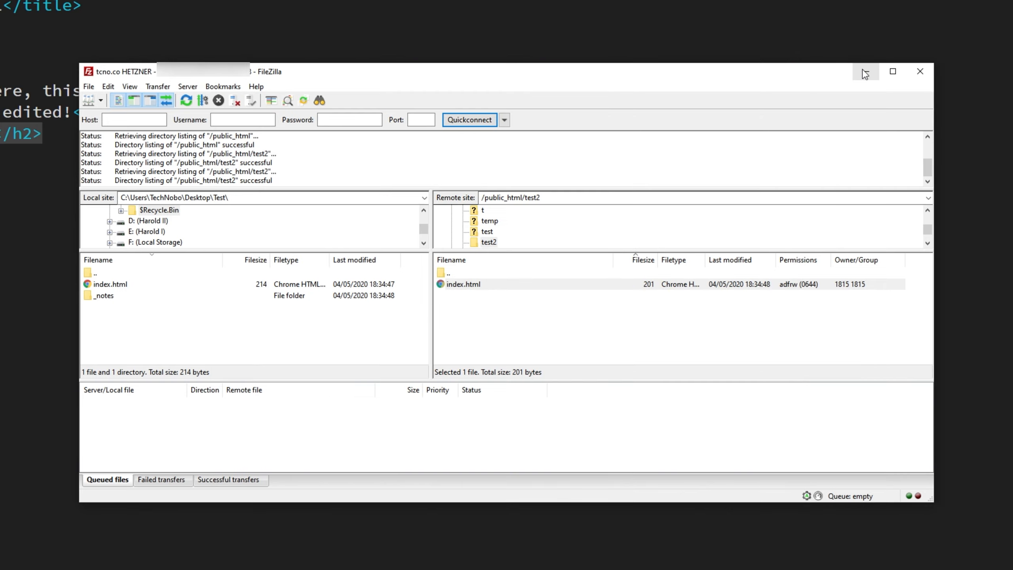
left_click(922, 76)
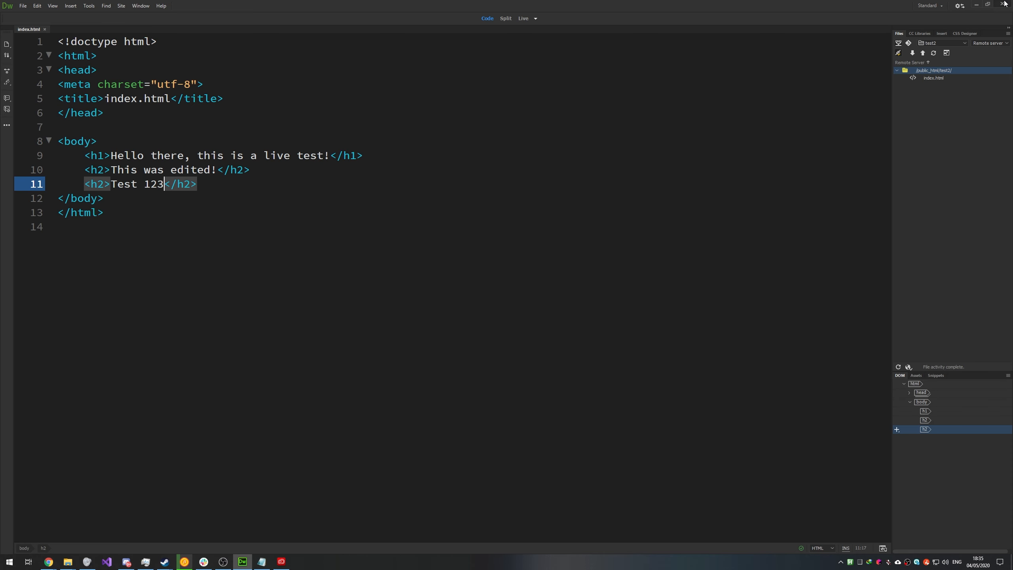